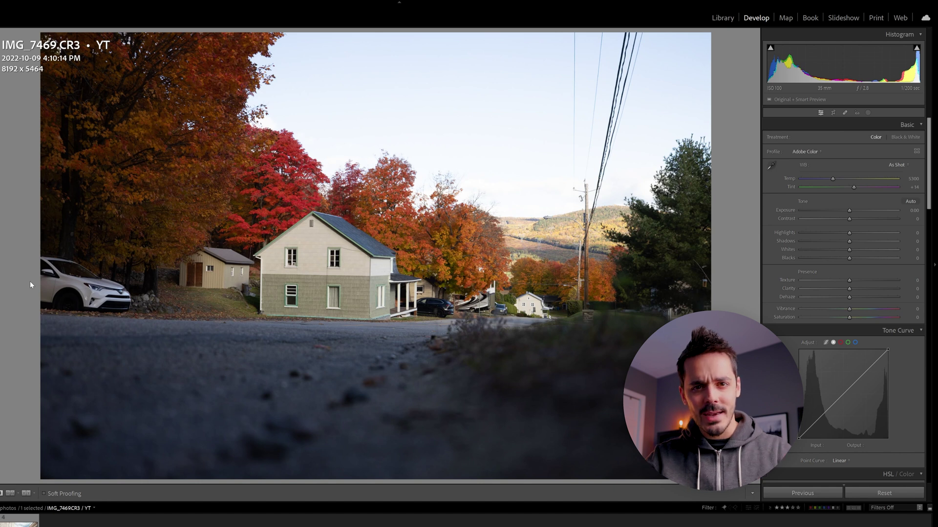
Expand the Presets list to preview looks for the autumn street photo
{"action": "left_click", "coordinate": [3, 264]}
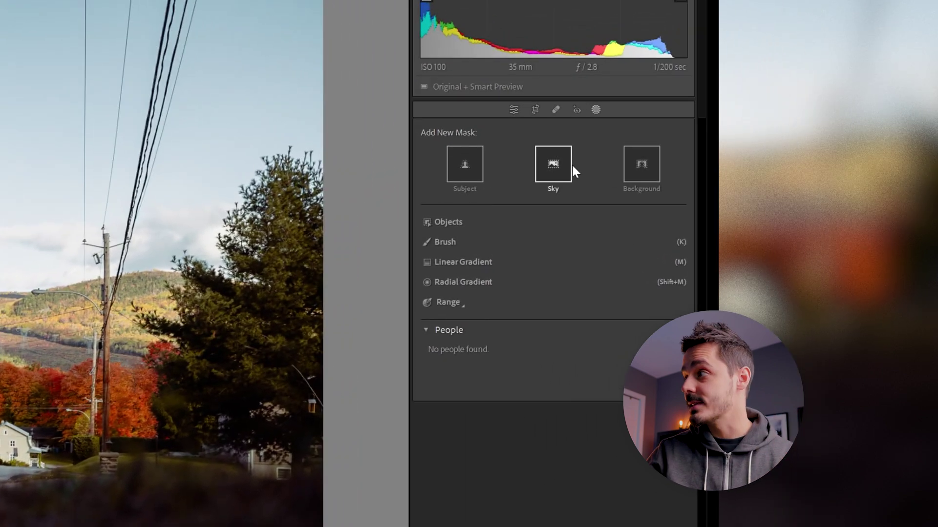
Add a Sky mask and darken it: Exposure −0.40, Highlights −28, Dehaze 13
{"action": "left_click", "coordinate": [572, 166]}
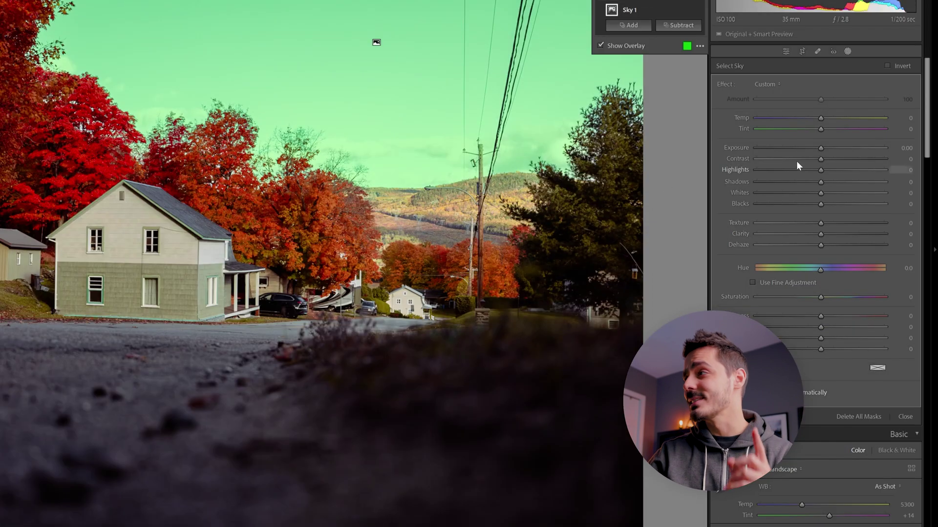
{"action": "left_click_drag", "start_coordinate": [815, 148], "coordinate": [803, 171]}
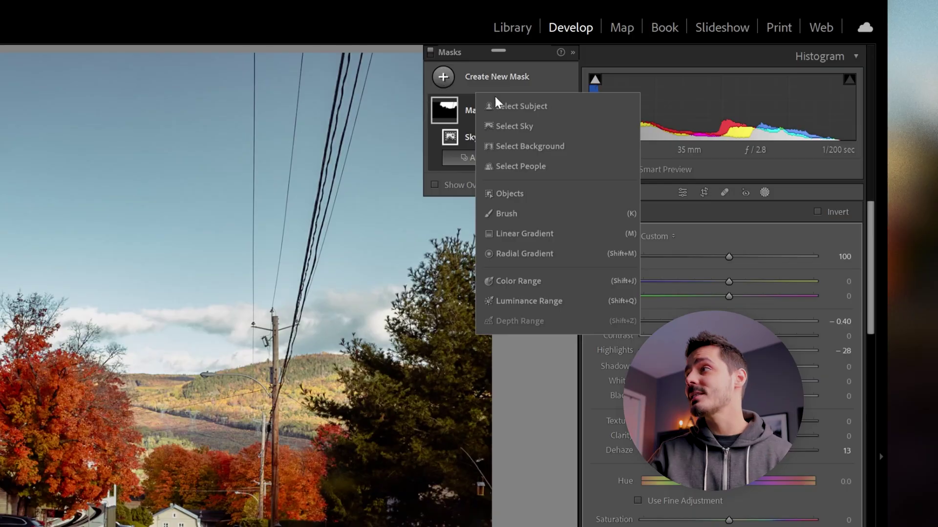
Create a Select Subject mask that picks out the green house
{"action": "left_click", "coordinate": [514, 109]}
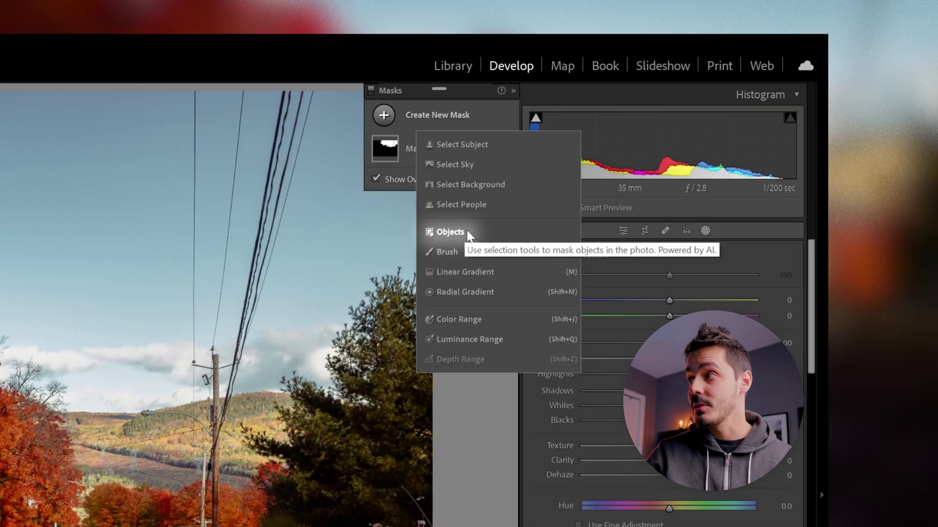
Brush an Objects mask over the green house so it gets detected
{"action": "left_click", "coordinate": [449, 232]}
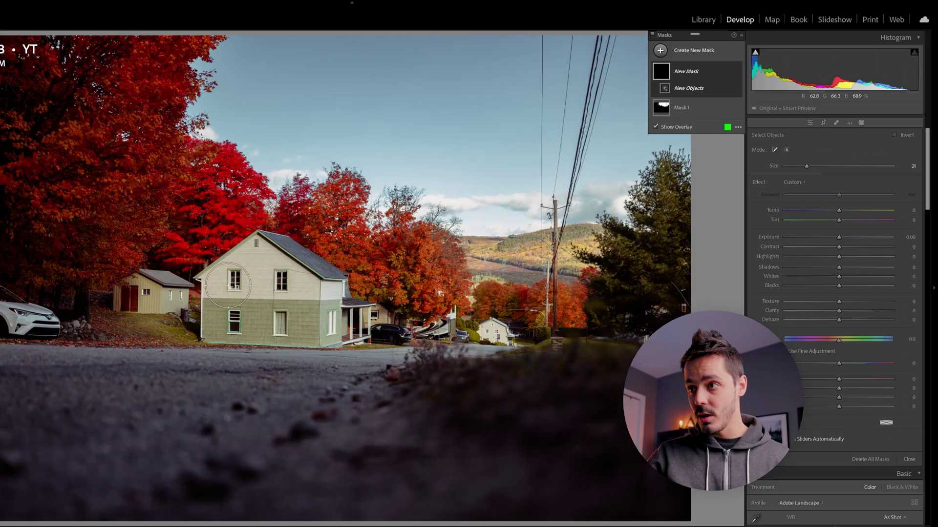
{"action": "mouse_move", "coordinate": [216, 323]}
{"action": "left_mouse_down"}
{"action": "mouse_move", "coordinate": [245, 254]}
{"action": "mouse_move", "coordinate": [299, 254]}
{"action": "mouse_move", "coordinate": [341, 294]}
{"action": "left_mouse_up"}
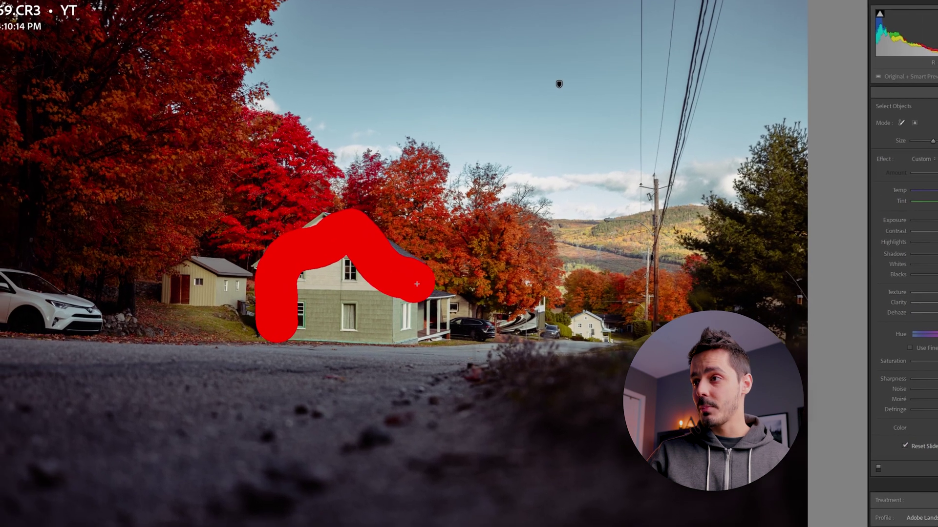
{"action": "mouse_move", "coordinate": [416, 284]}
{"action": "left_mouse_down"}
{"action": "mouse_move", "coordinate": [421, 331]}
{"action": "mouse_move", "coordinate": [316, 327]}
{"action": "mouse_move", "coordinate": [294, 292]}
{"action": "left_mouse_up"}
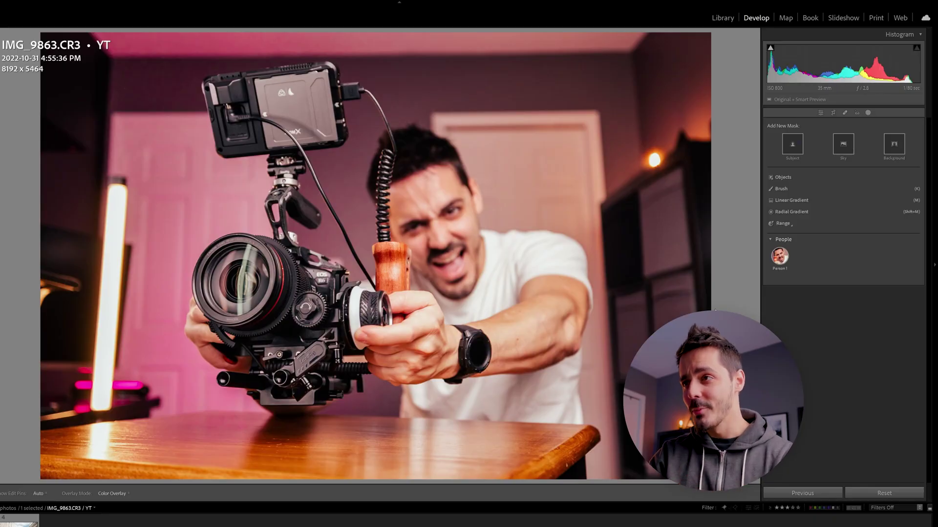
Brush an Objects mask over the camera body and zoom in to check its edges
{"action": "left_click", "coordinate": [788, 177]}
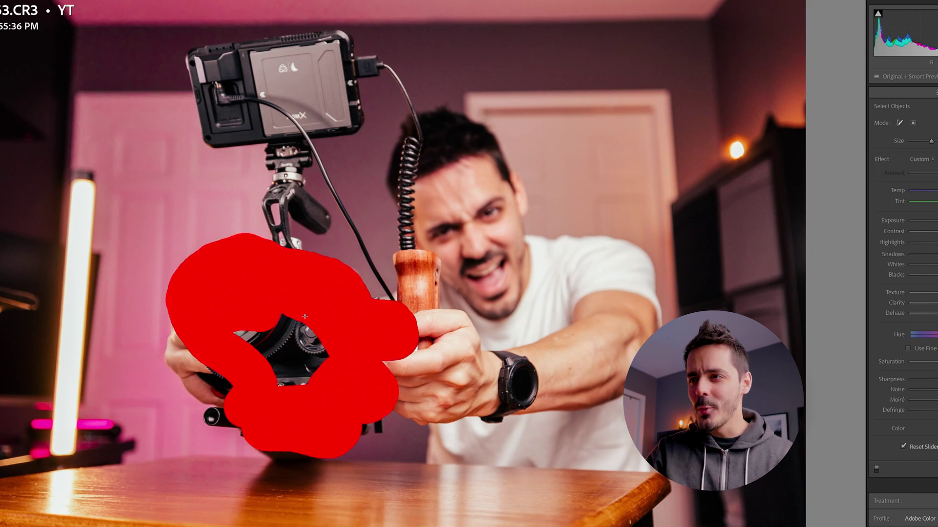
{"action": "left_click_drag", "start_coordinate": [305, 317], "coordinate": [221, 341]}
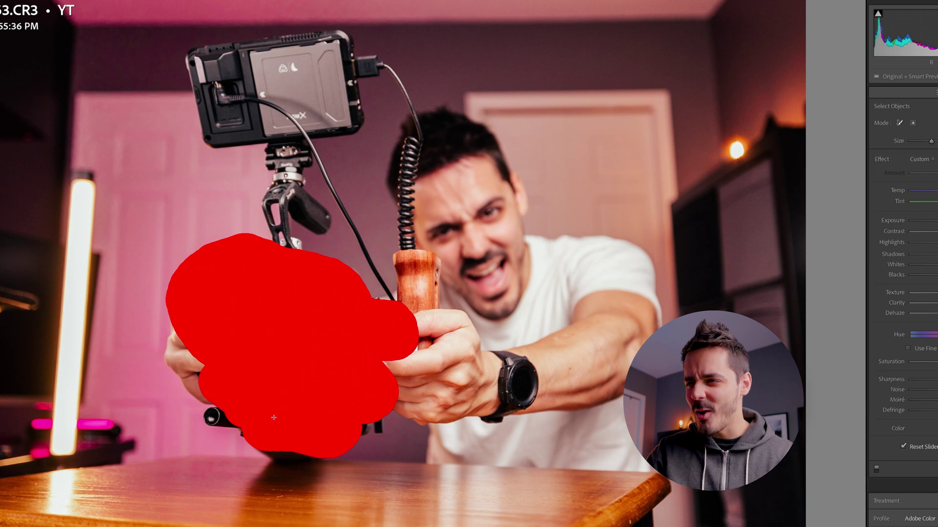
{"action": "left_click_drag", "start_coordinate": [216, 423], "coordinate": [220, 421]}
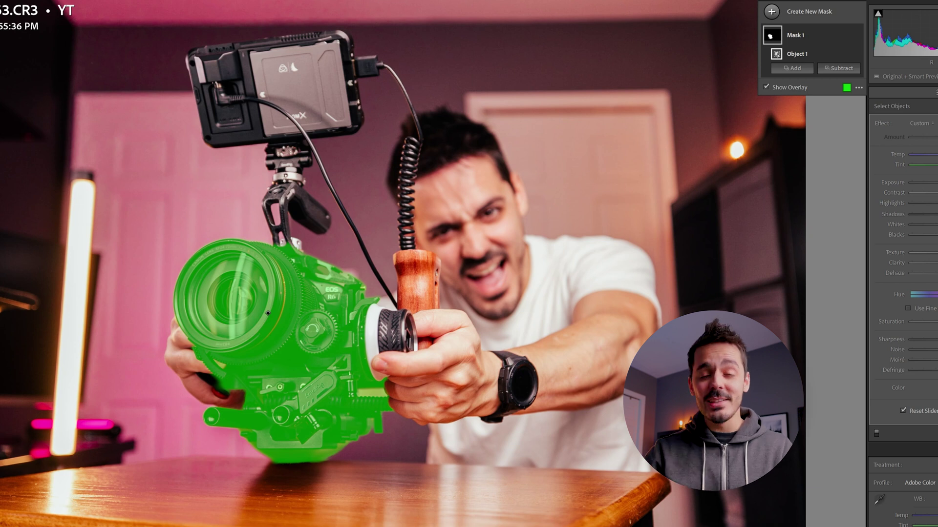
{"action": "key", "text": "z"}
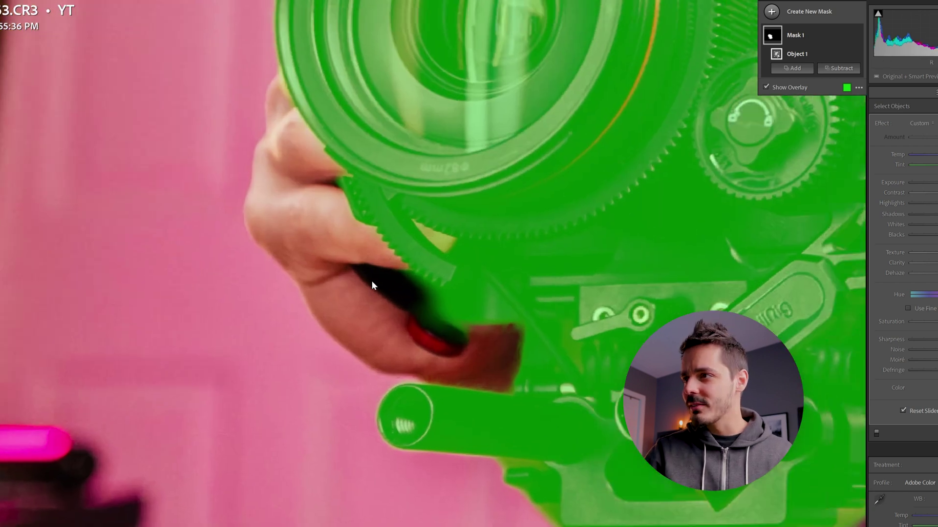
{"action": "key", "text": "z"}
{"action": "key", "text": "z"}
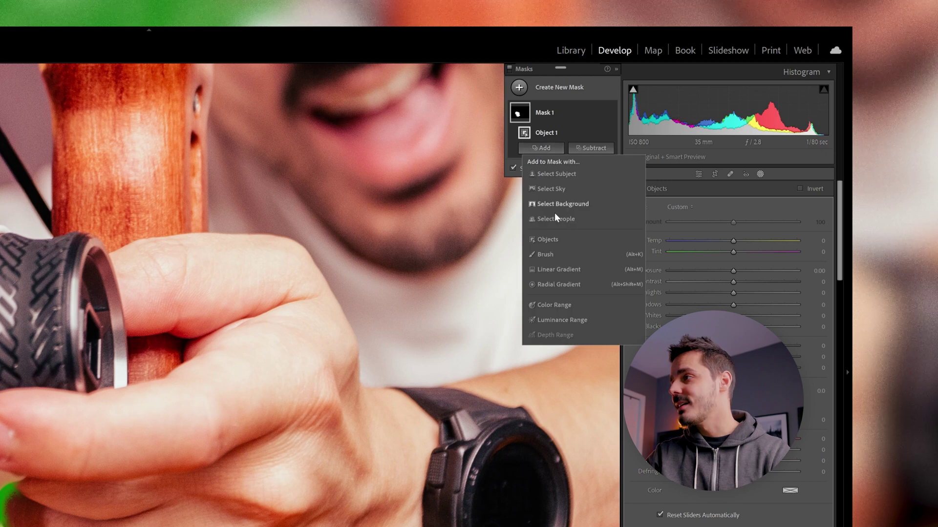
Add the focus ring to the camera's Objects mask
{"action": "left_click", "coordinate": [555, 236]}
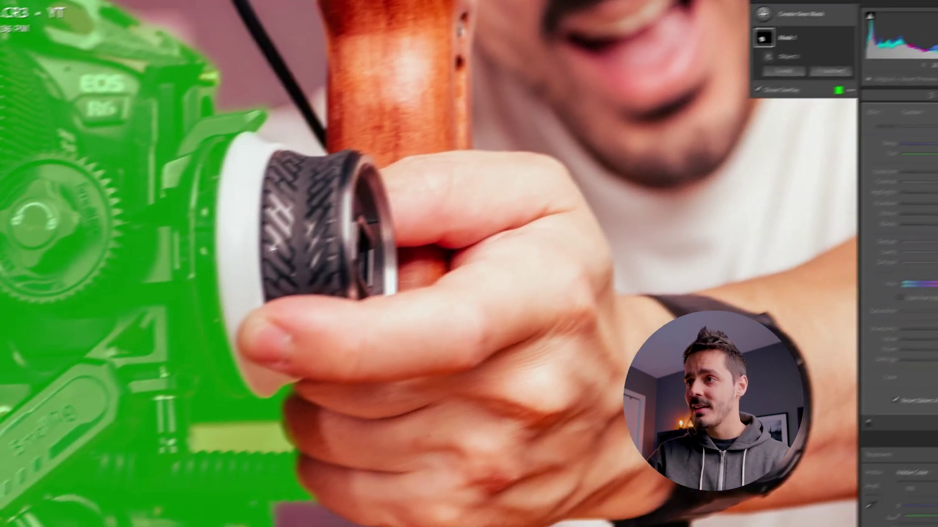
{"action": "mouse_move", "coordinate": [381, 225]}
{"action": "left_mouse_down"}
{"action": "mouse_move", "coordinate": [220, 205]}
{"action": "mouse_move", "coordinate": [215, 293]}
{"action": "mouse_move", "coordinate": [249, 390]}
{"action": "left_mouse_up"}
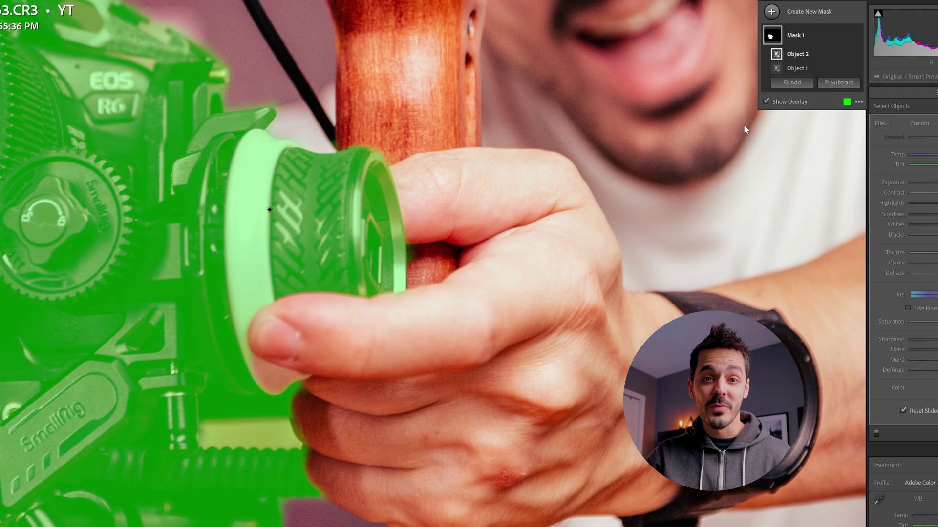
{"action": "key", "text": "z"}
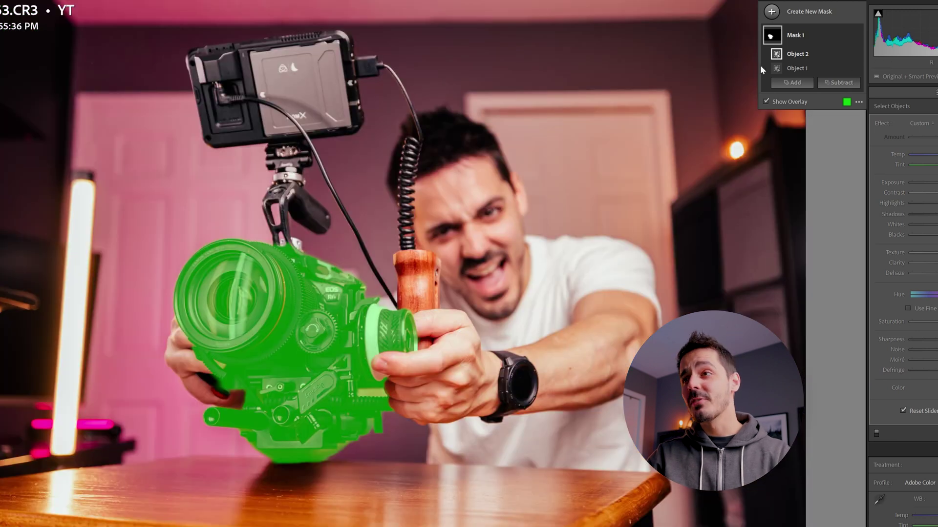
Add the wooden grip, coiled cable and top monitor as further objects in Mask 1
{"action": "left_click", "coordinate": [793, 83]}
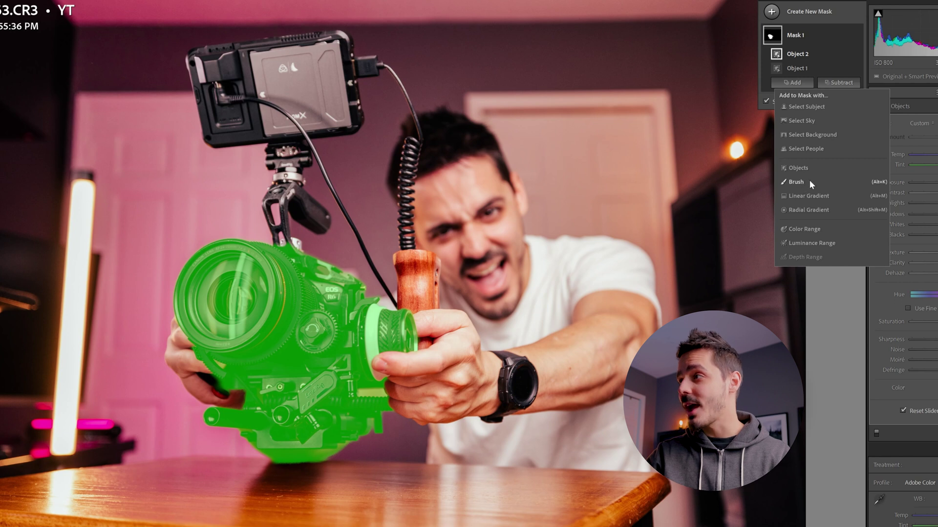
{"action": "left_click", "coordinate": [798, 167]}
{"action": "left_click", "coordinate": [412, 250]}
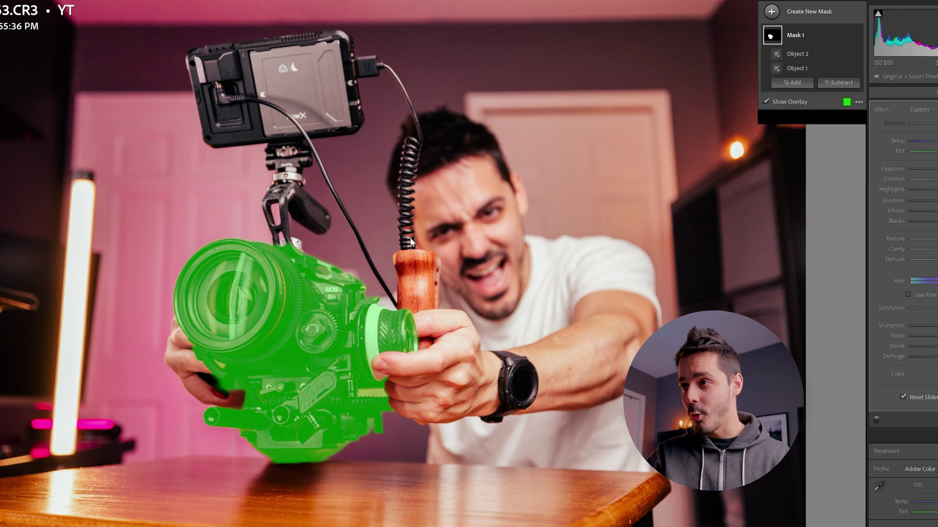
{"action": "left_click_drag", "start_coordinate": [410, 253], "coordinate": [423, 308]}
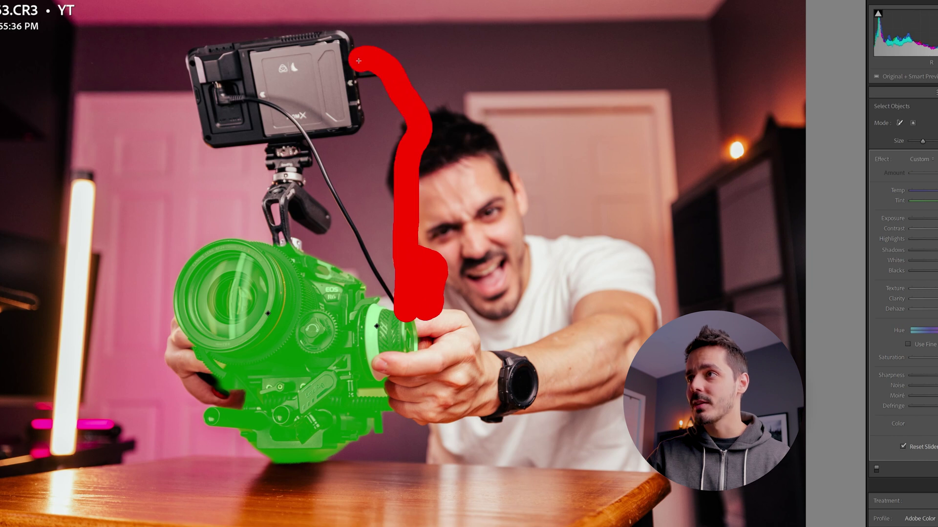
{"action": "left_click_drag", "start_coordinate": [377, 70], "coordinate": [378, 69]}
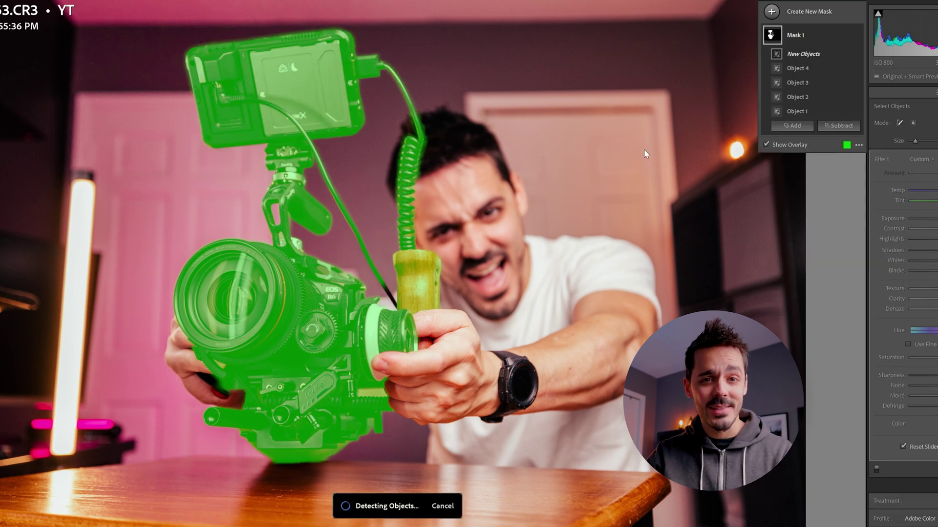
{"action": "left_click", "coordinate": [792, 125]}
{"action": "left_click", "coordinate": [798, 211]}
{"action": "left_click_drag", "start_coordinate": [414, 327], "coordinate": [421, 350]}
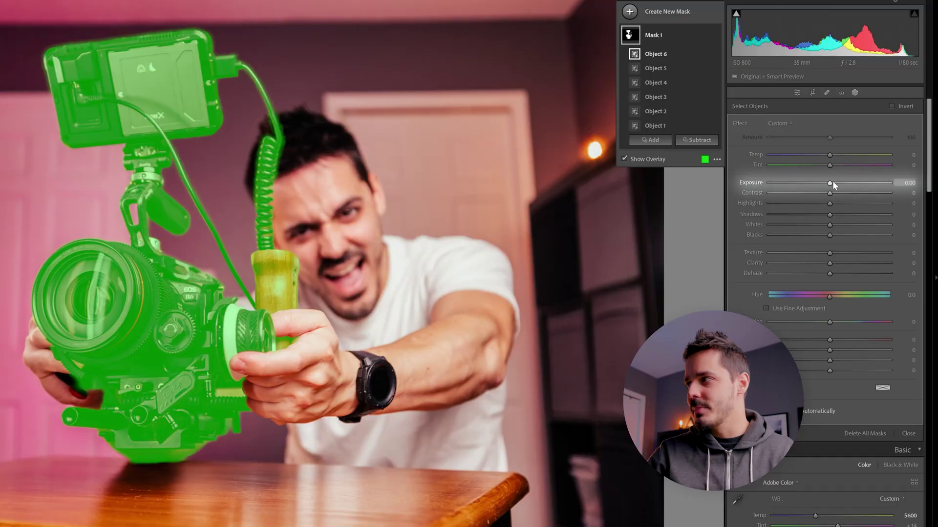
Set Mask 1 to Exposure 0.33, Contrast 12, Highlights −12, Shadows 9, Texture and Clarity 8
{"action": "left_click_drag", "start_coordinate": [833, 181], "coordinate": [834, 185]}
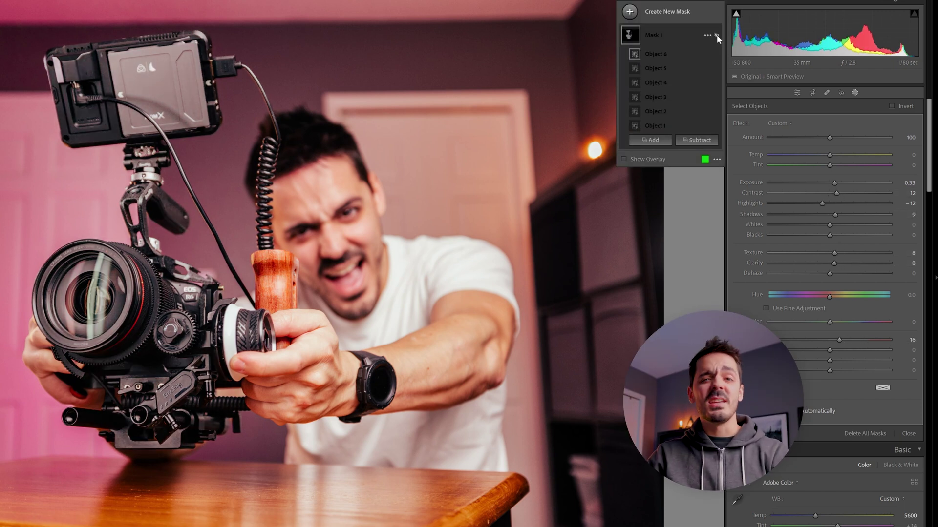
{"action": "left_click", "coordinate": [716, 35]}
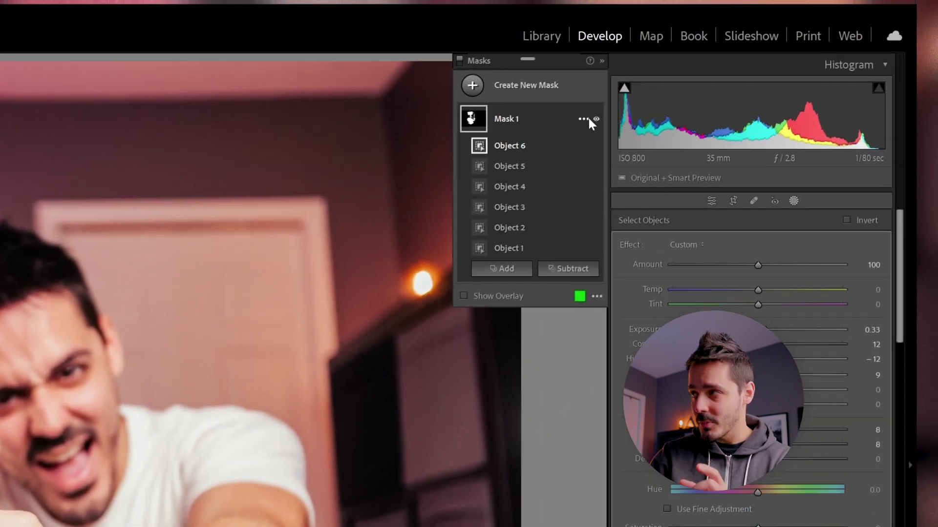
Duplicate Mask 1 as an inverted copy targeting the rig's background
{"action": "left_click", "coordinate": [588, 119]}
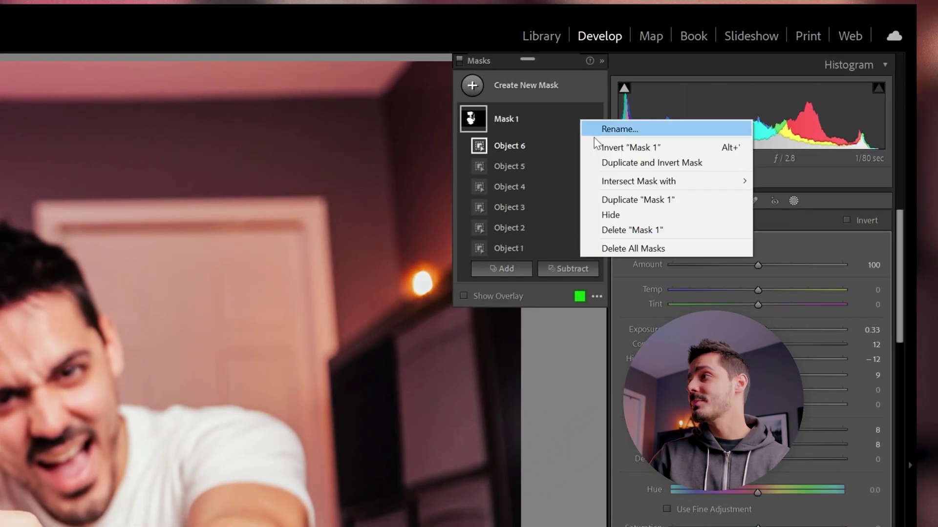
{"action": "left_click", "coordinate": [628, 164]}
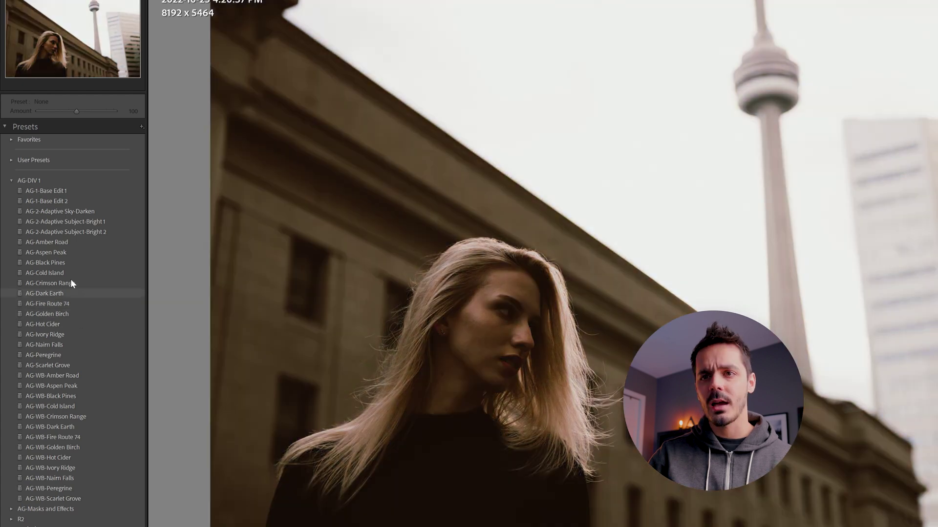
Apply AG-Cold Island to the portrait, then raise Exposure to +0.31 and Shadows to +16
{"action": "left_click", "coordinate": [91, 273]}
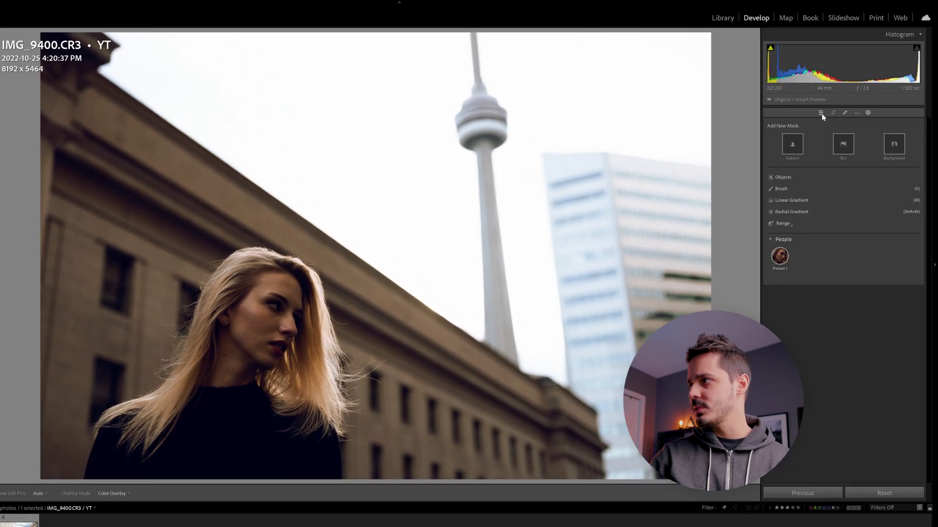
{"action": "left_click", "coordinate": [821, 112]}
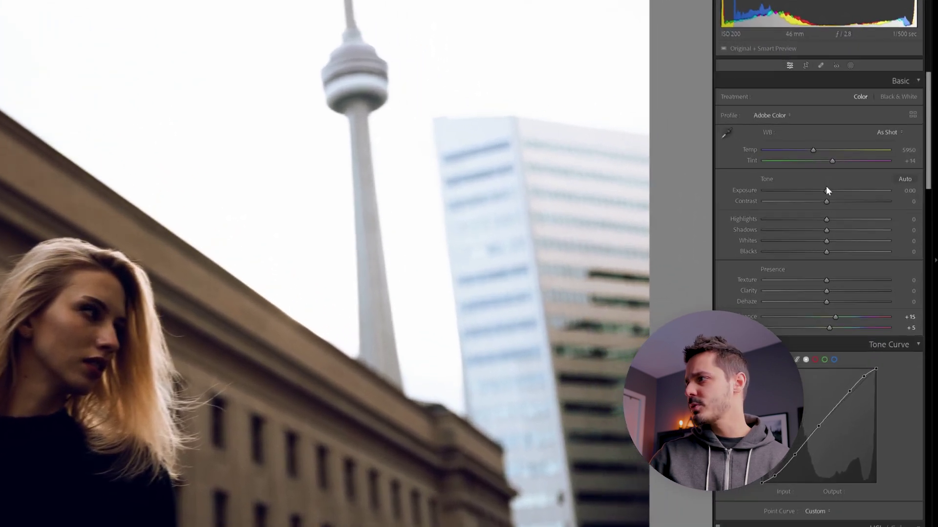
{"action": "left_click_drag", "start_coordinate": [825, 189], "coordinate": [828, 189]}
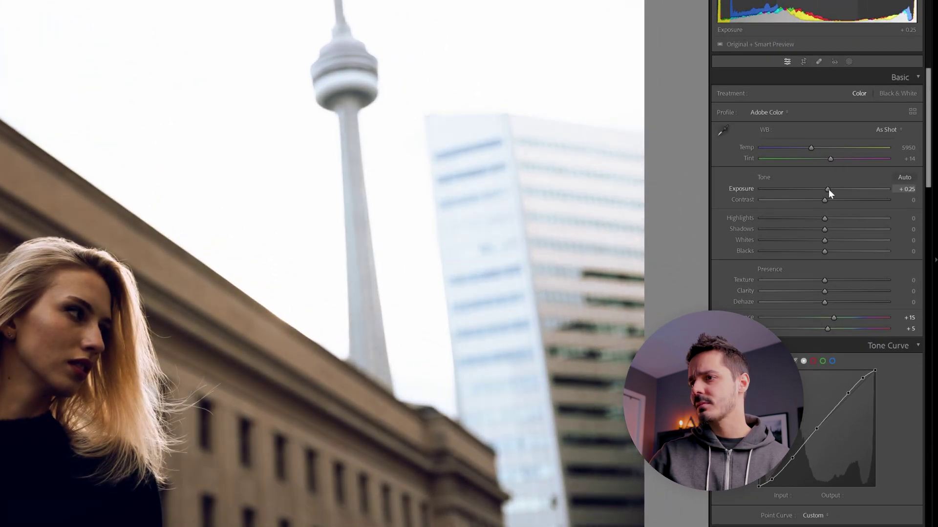
{"action": "left_click_drag", "start_coordinate": [825, 228], "coordinate": [801, 220]}
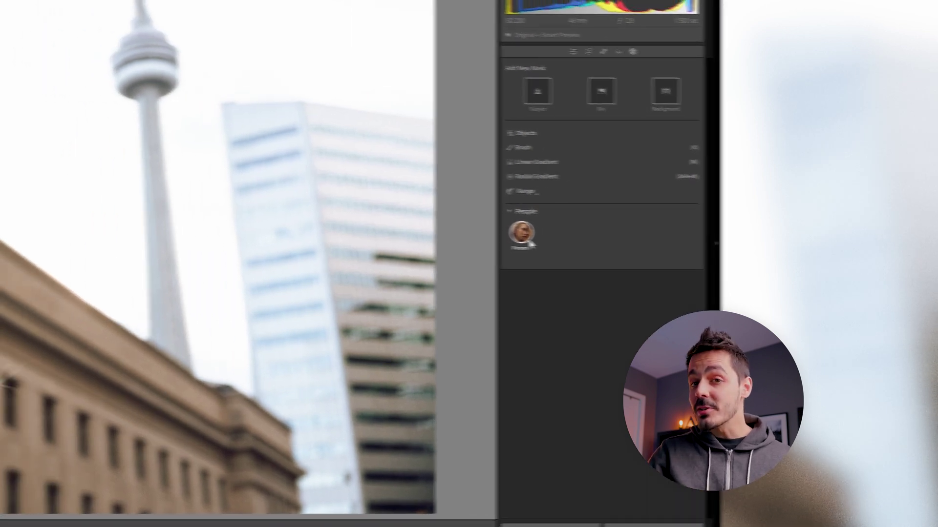
Open the Person Mask Options for the woman detected as Person 1
{"action": "mouse_move", "coordinate": [449, 236]}
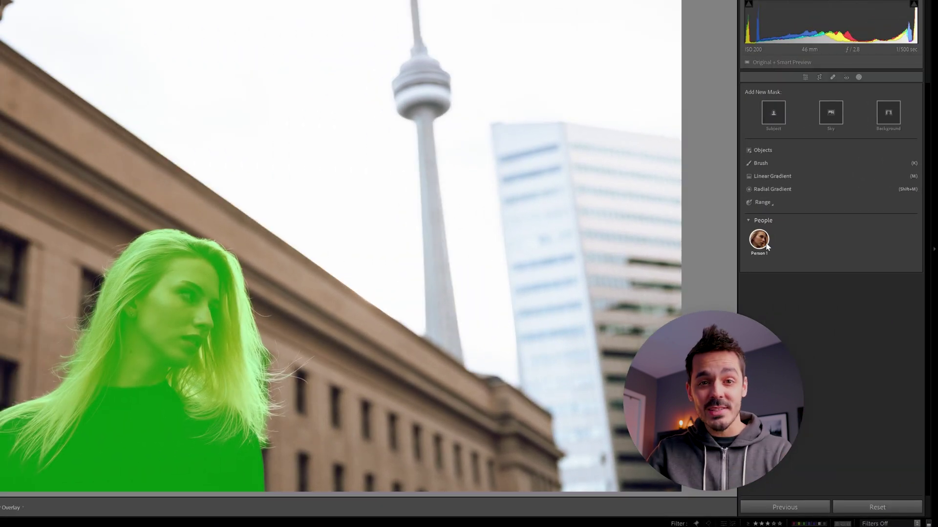
{"action": "left_click", "coordinate": [765, 244]}
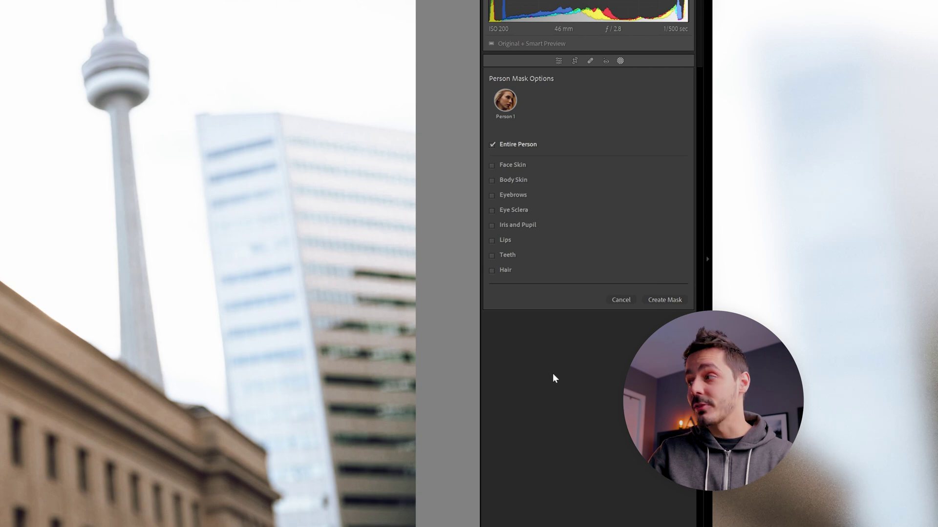
{"action": "mouse_move", "coordinate": [519, 169]}
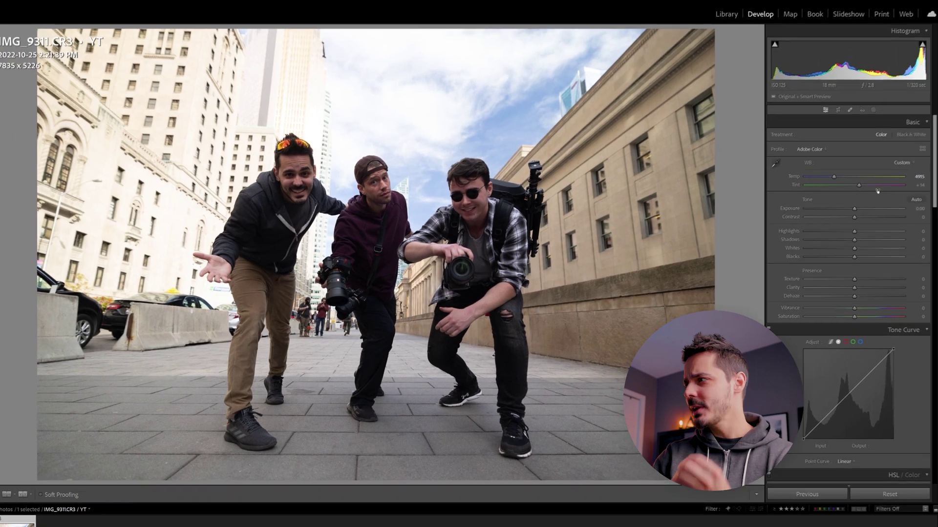
Raise the group shot's exposure to +0.36 and bring up its detected people for masking
{"action": "left_click_drag", "start_coordinate": [850, 211], "coordinate": [844, 233]}
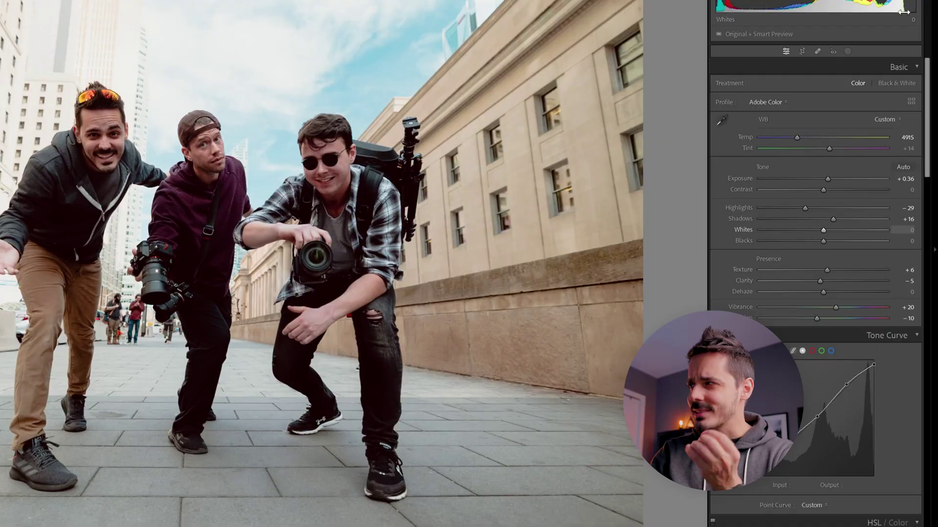
{"action": "left_click", "coordinate": [847, 51]}
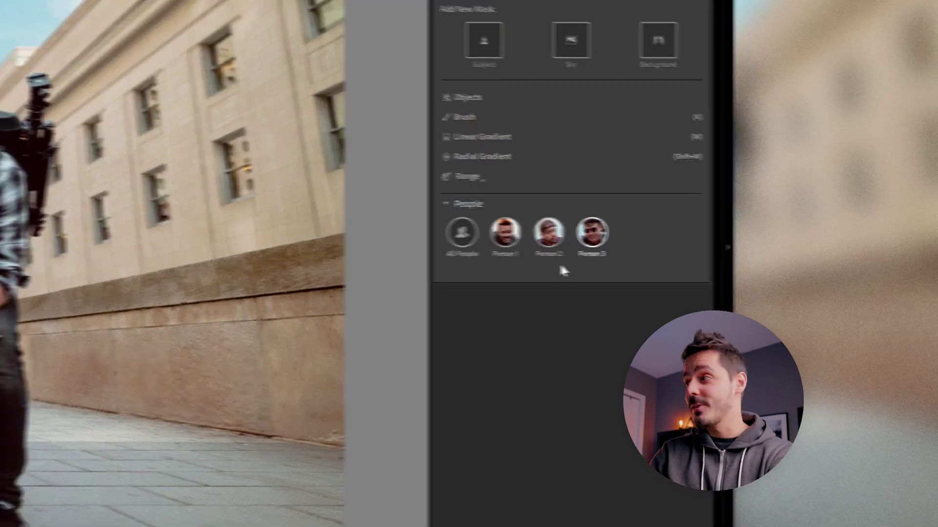
Preview Person 1 and the other two people, then target all three people for one mask
{"action": "left_click", "coordinate": [507, 235]}
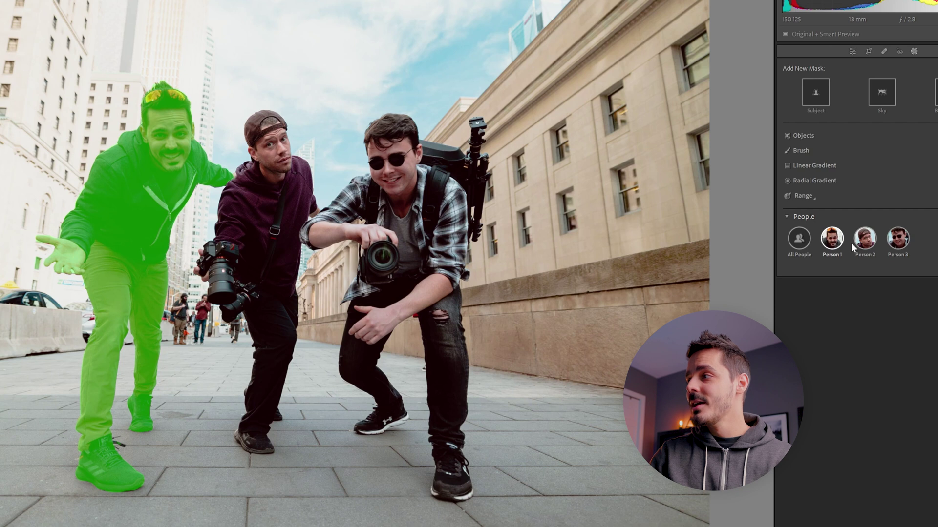
{"action": "left_click", "coordinate": [860, 243]}
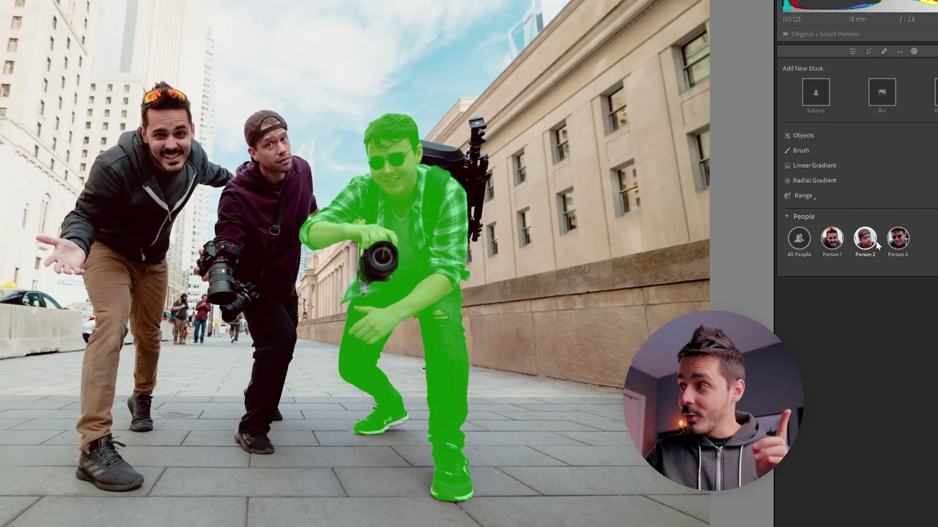
{"action": "left_click", "coordinate": [799, 239]}
{"action": "left_click", "coordinate": [799, 240]}
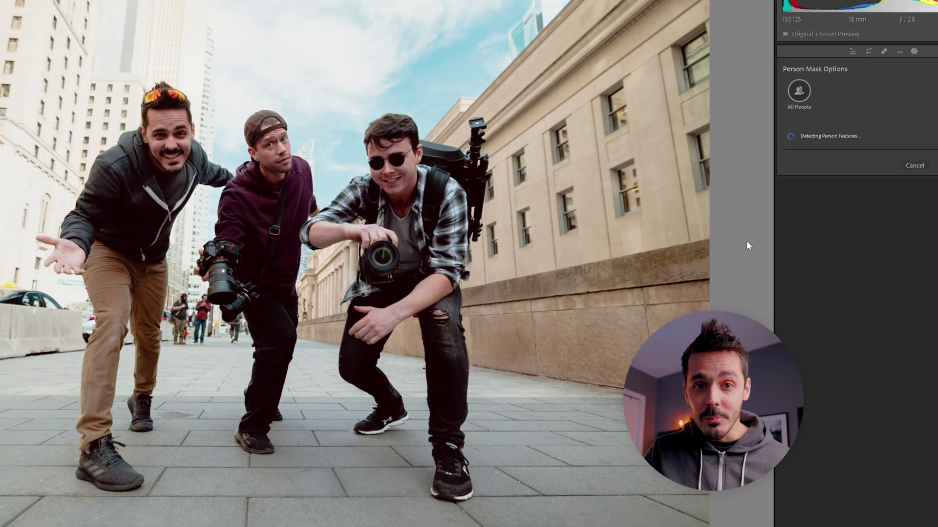